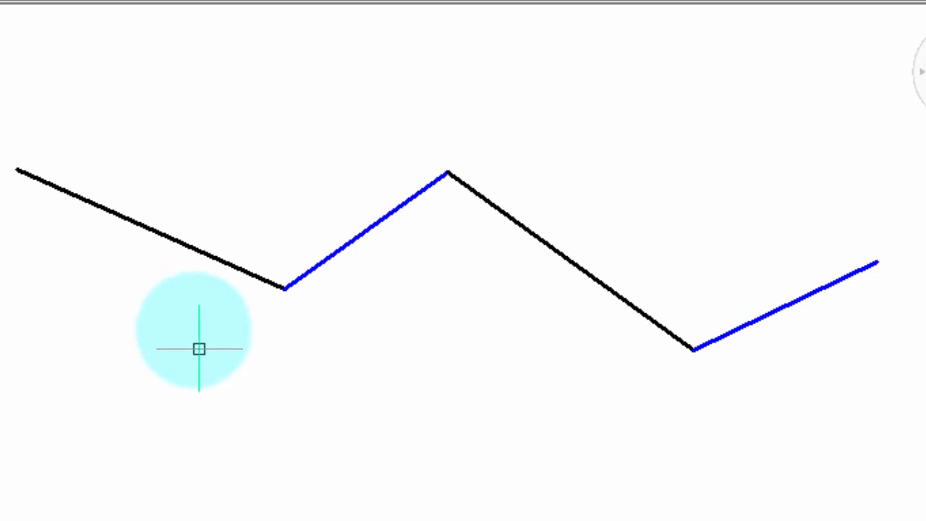
Select the four connected zigzag line segments one after another to check their combined length in the properties.
click(178, 258)
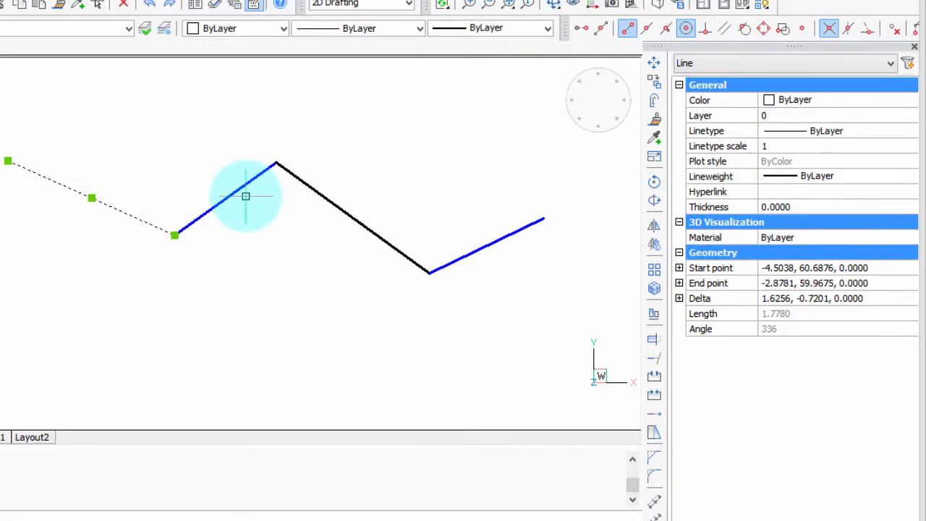
click(240, 190)
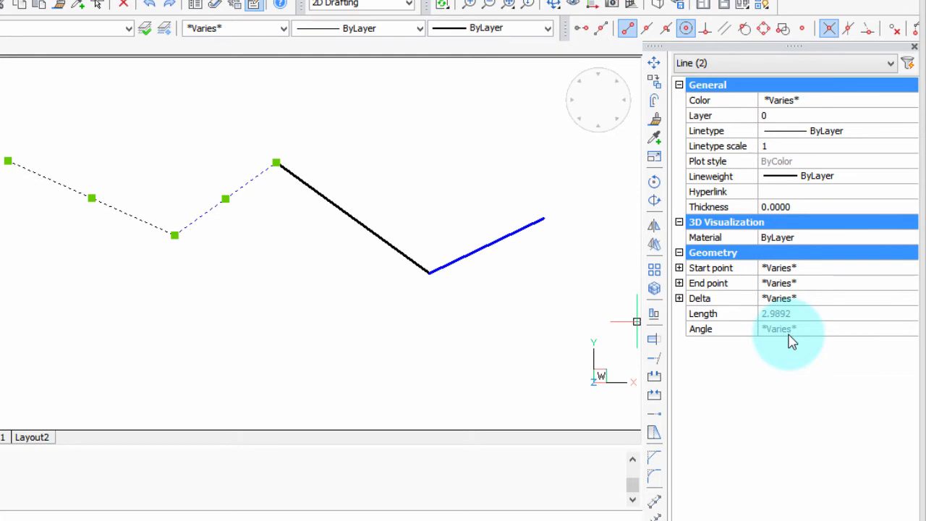
click(409, 257)
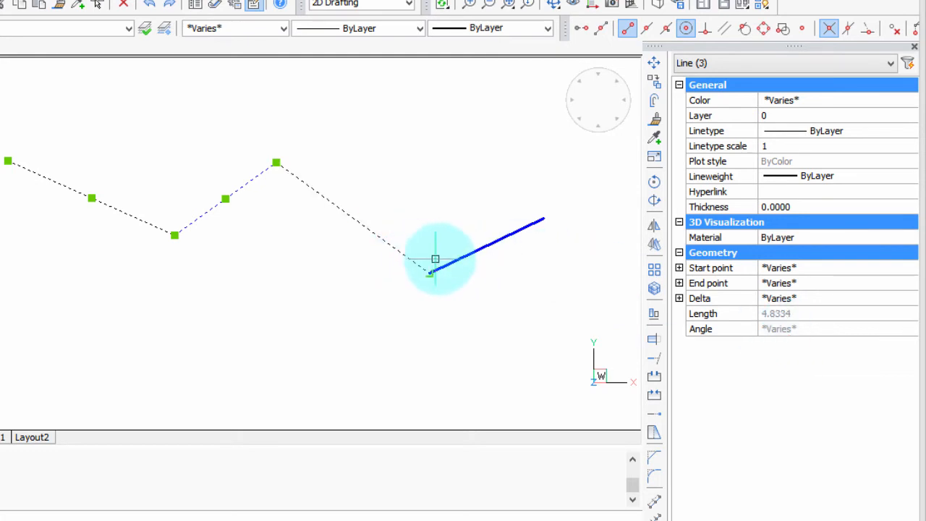
click(453, 259)
click(457, 258)
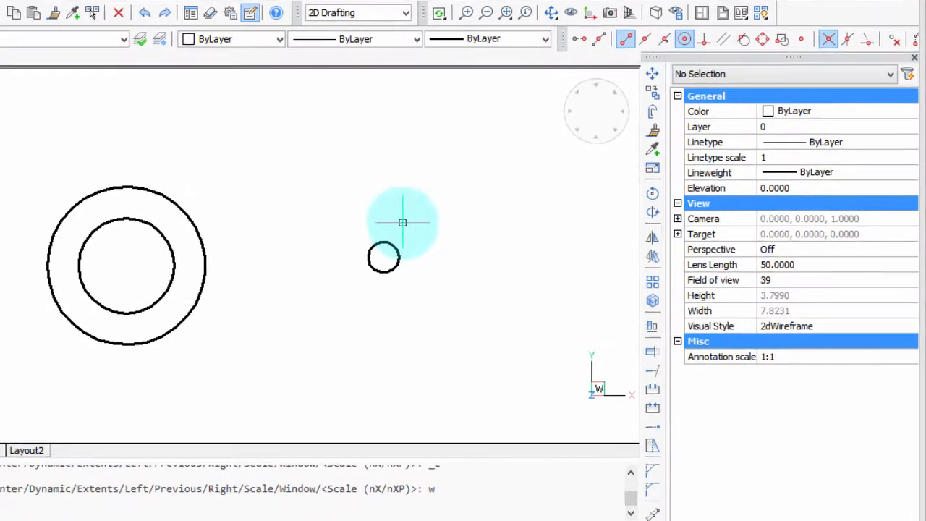
Select the small separate circle and check its area, circumference, diameter and radius properties.
click(378, 248)
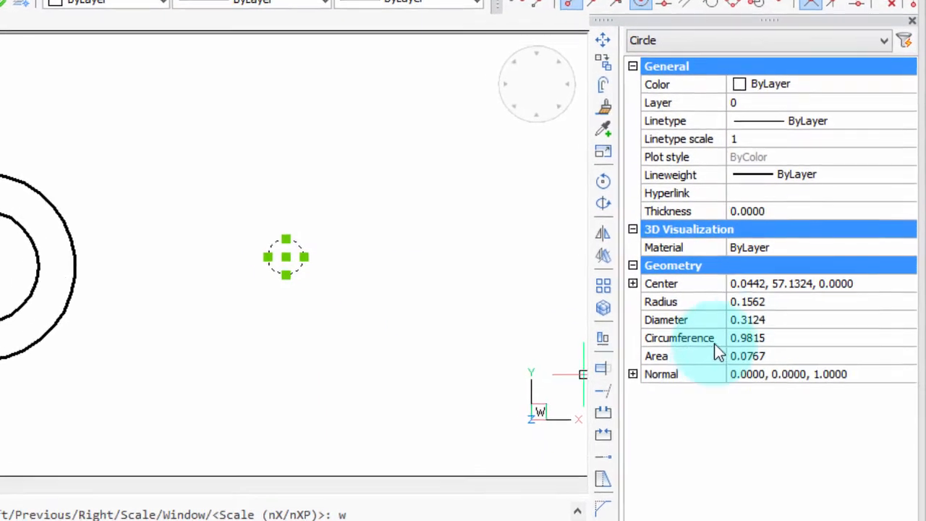
click(741, 359)
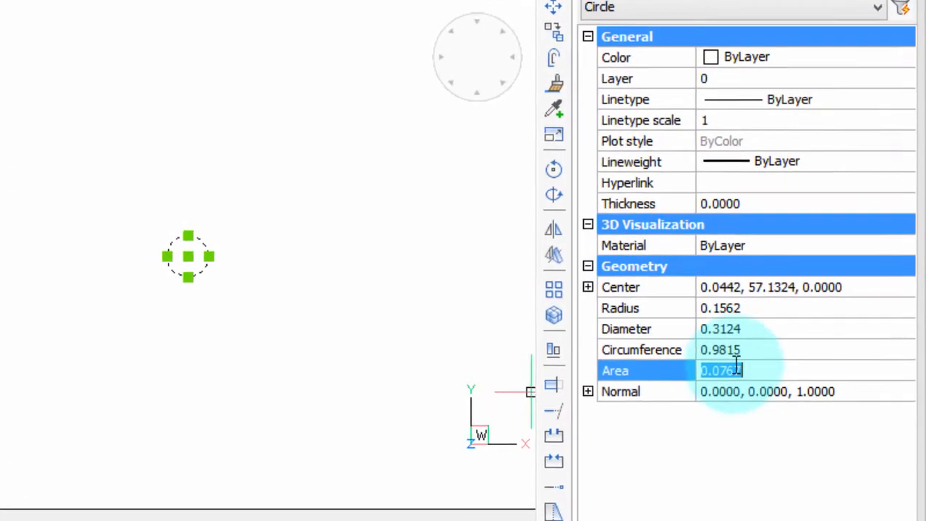
click(738, 354)
click(742, 331)
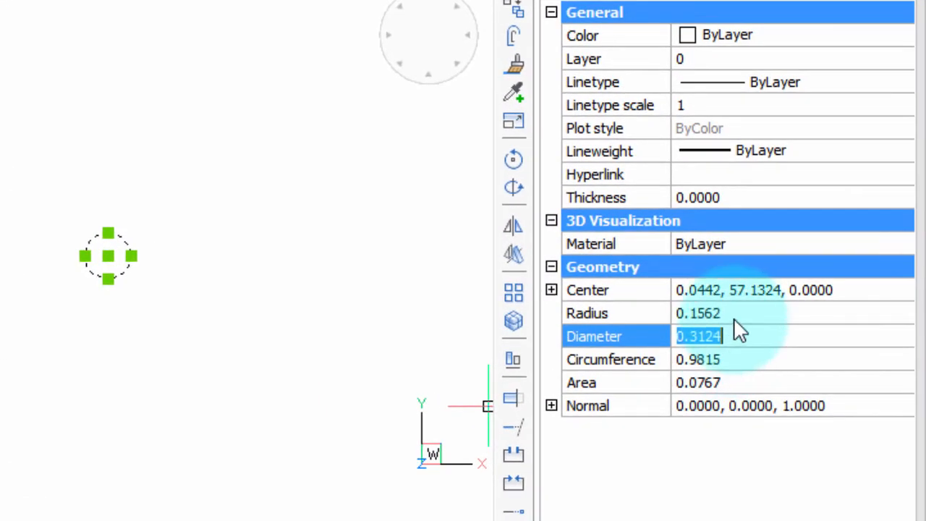
click(742, 312)
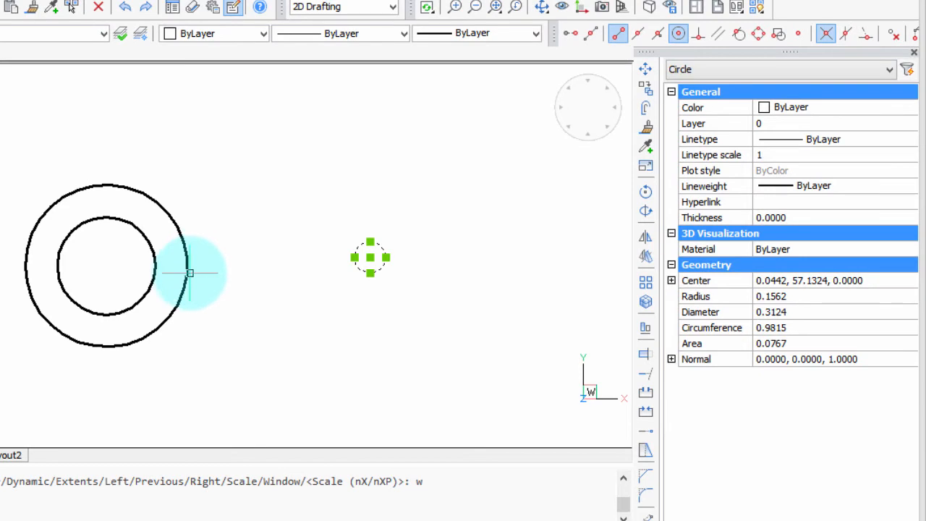
Add both concentric circles to the small circle's selection, check the cumulative area, and clear the selection.
click(190, 272)
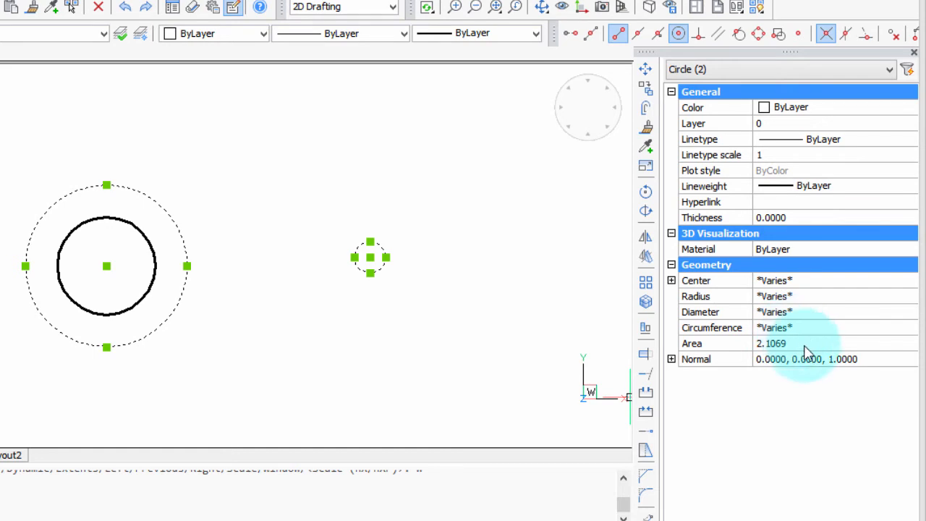
click(806, 348)
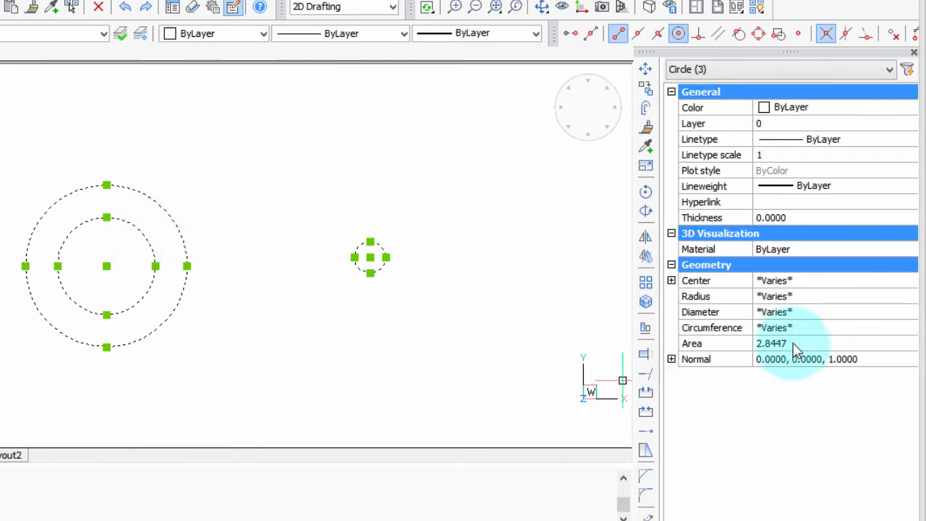
key(Escape)
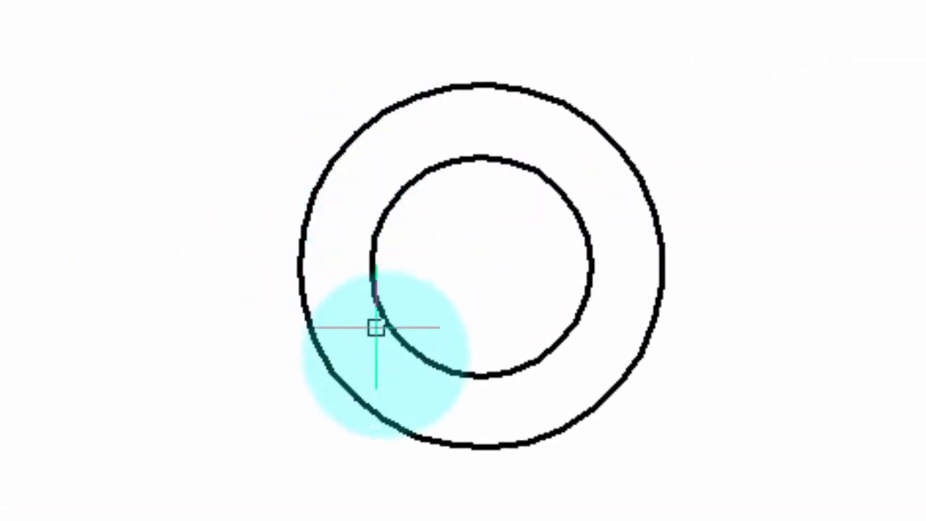
Highlight the two concentric circles that bound the ring, and clear the selection.
click(656, 267)
click(590, 267)
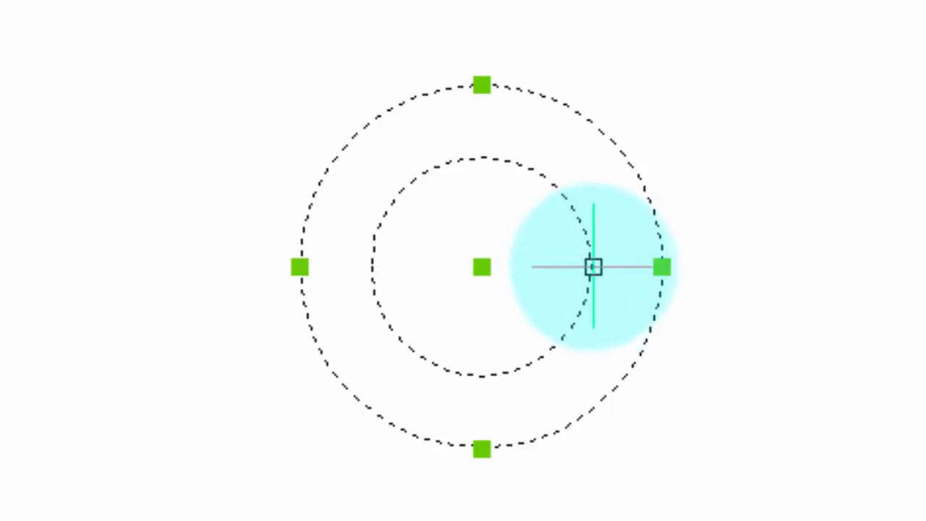
key(Escape)
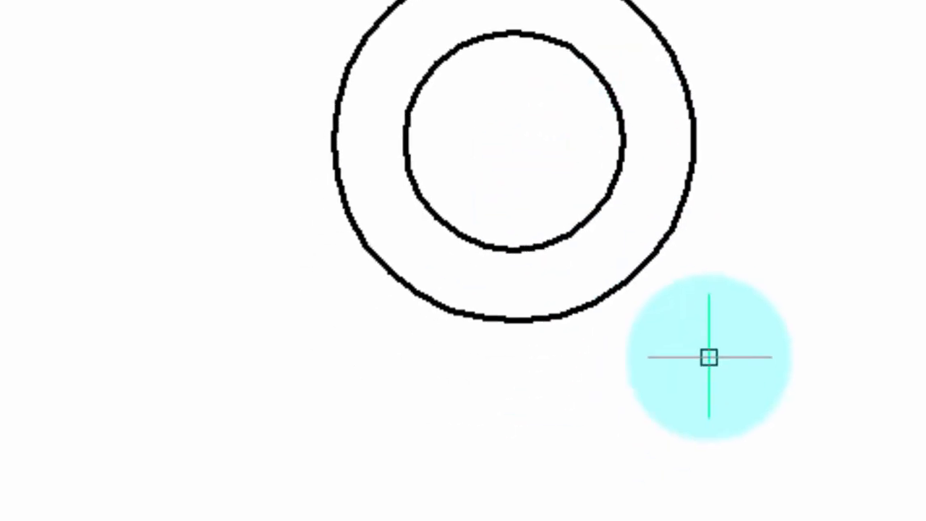
Start an AREA calculation in Add mode and add the outer concentric circle as an entity.
text(area)
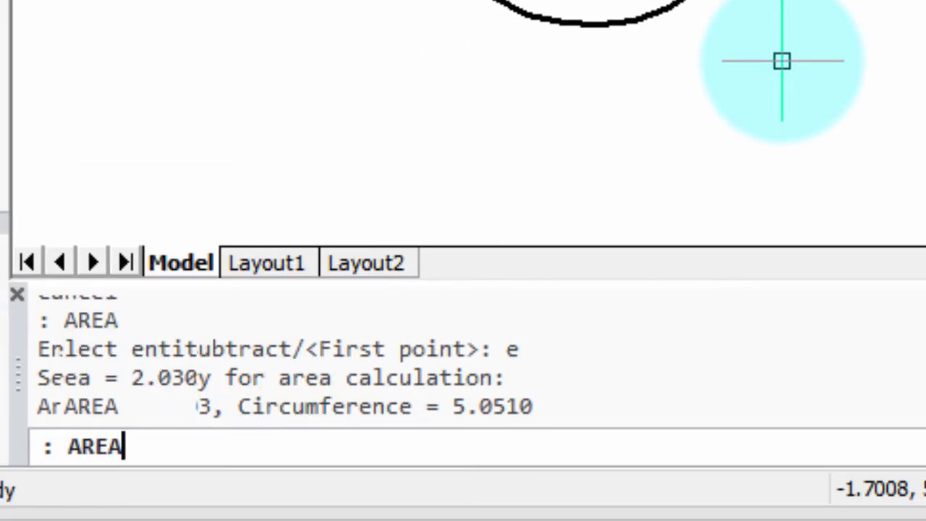
key(Return)
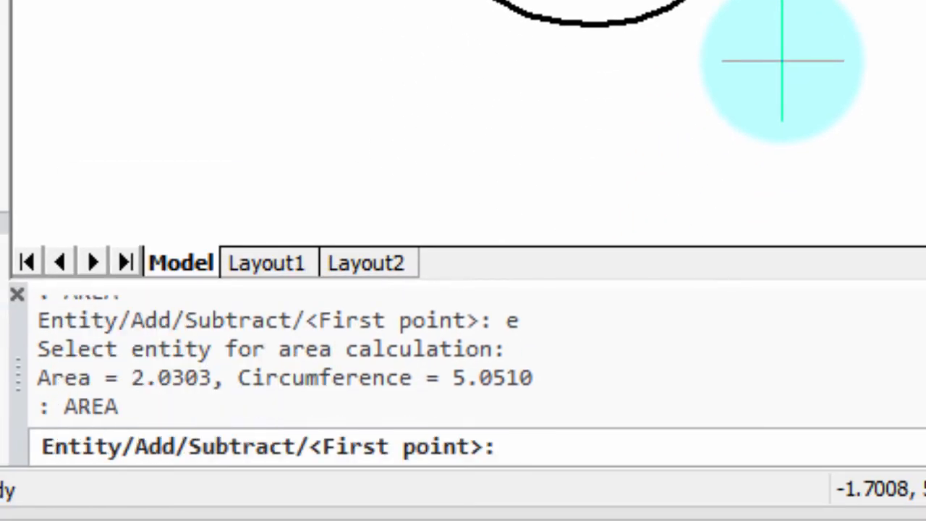
text(a)
key(Return)
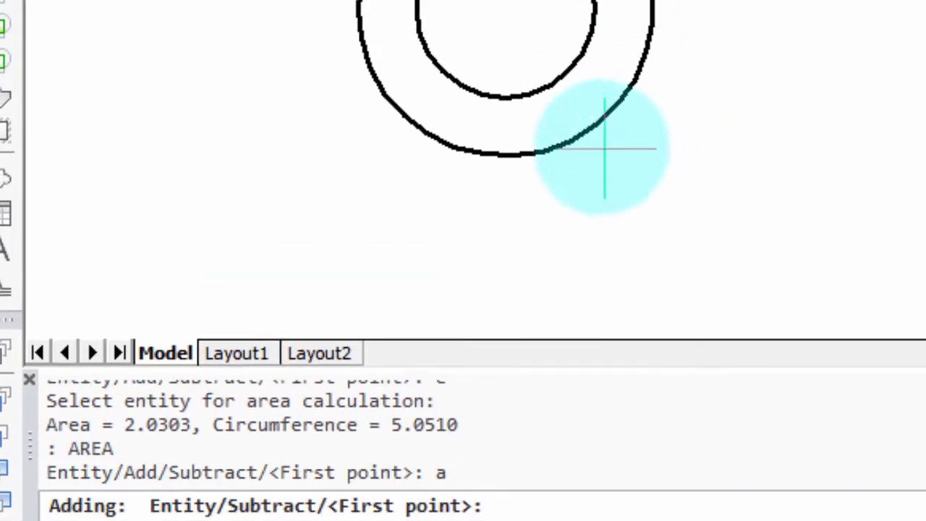
text(e)
key(Return)
click(571, 135)
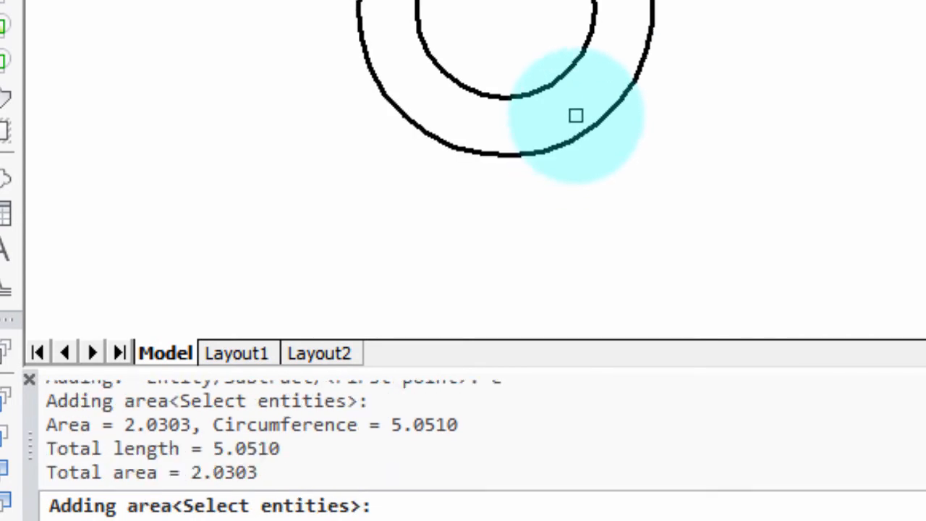
key(Return)
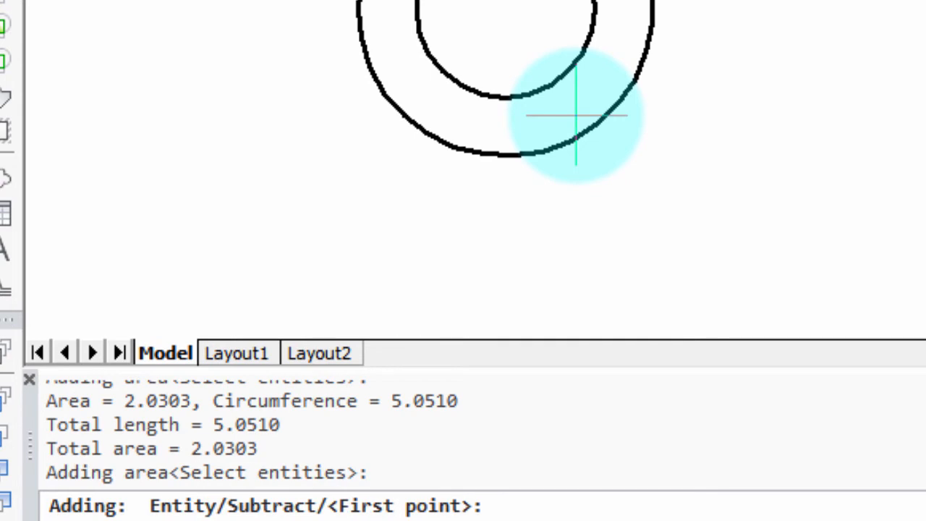
Subtract the inner circle entity from the running area calculation to measure the ring's area, and finish the command.
key(Return)
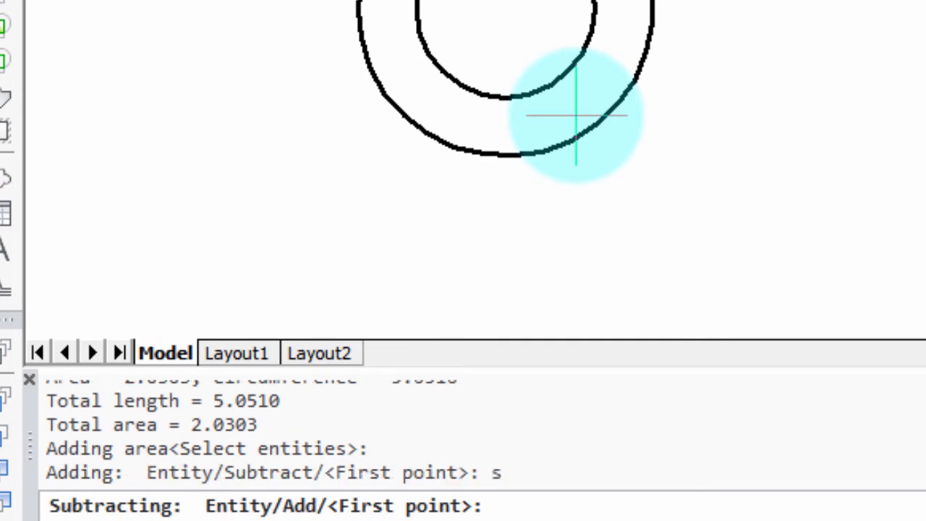
text(e)
key(Return)
click(568, 77)
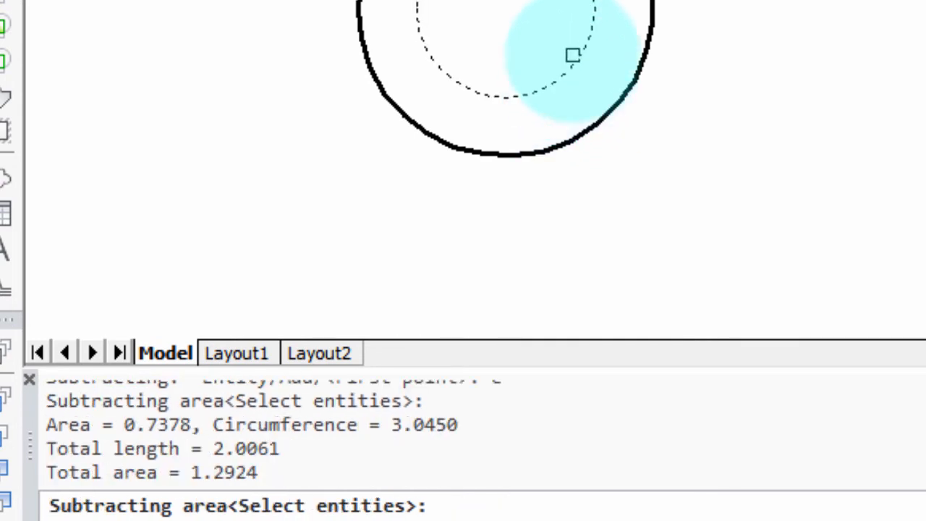
key(Return)
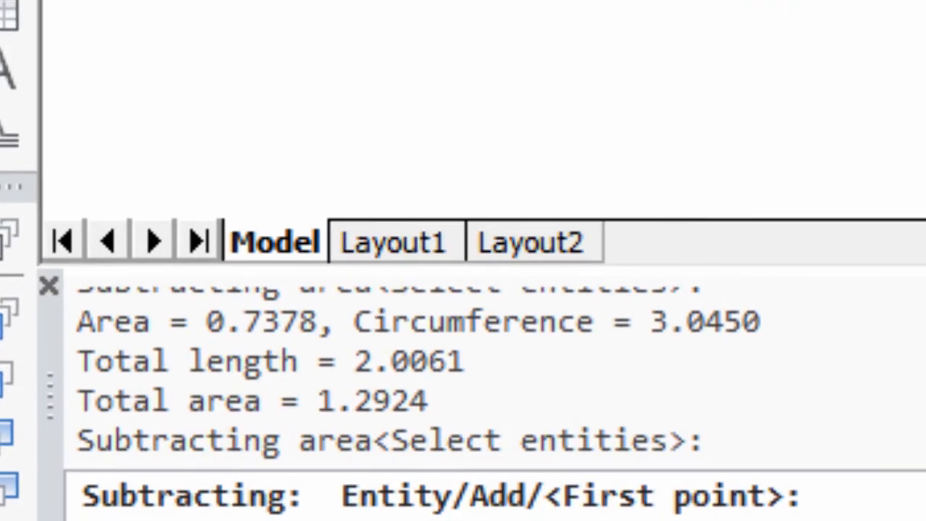
key(Return)
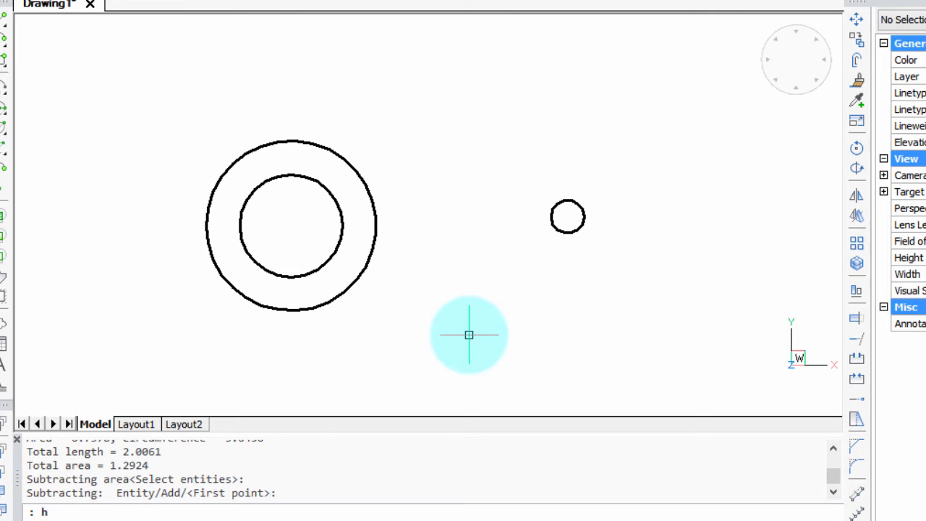
Hatch the ring between the two concentric circles with the ANSI31 pattern at scale 1 and angle 0.
key(Return)
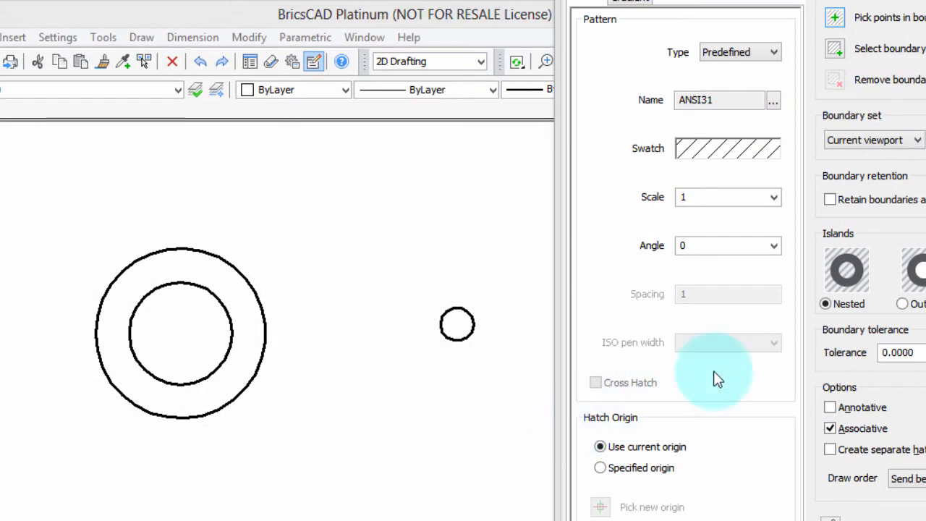
drag(587, 0, 391, 29)
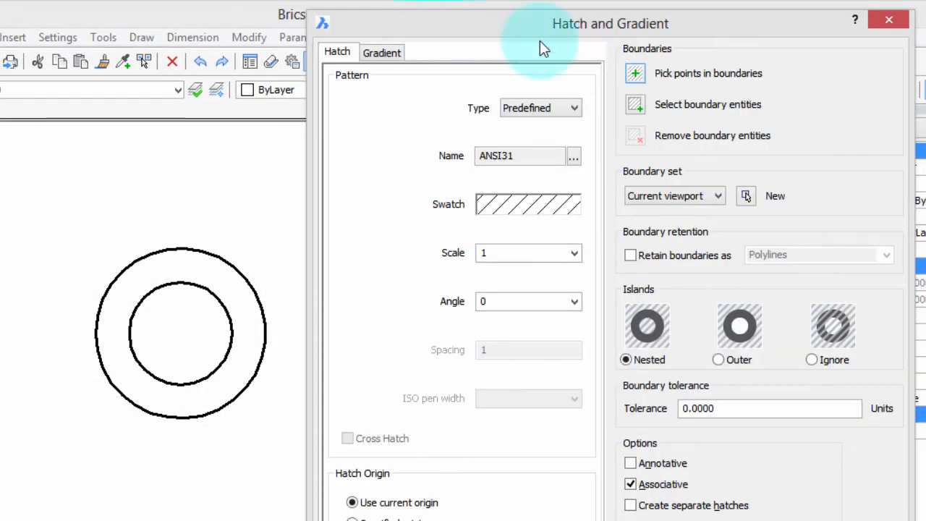
click(635, 80)
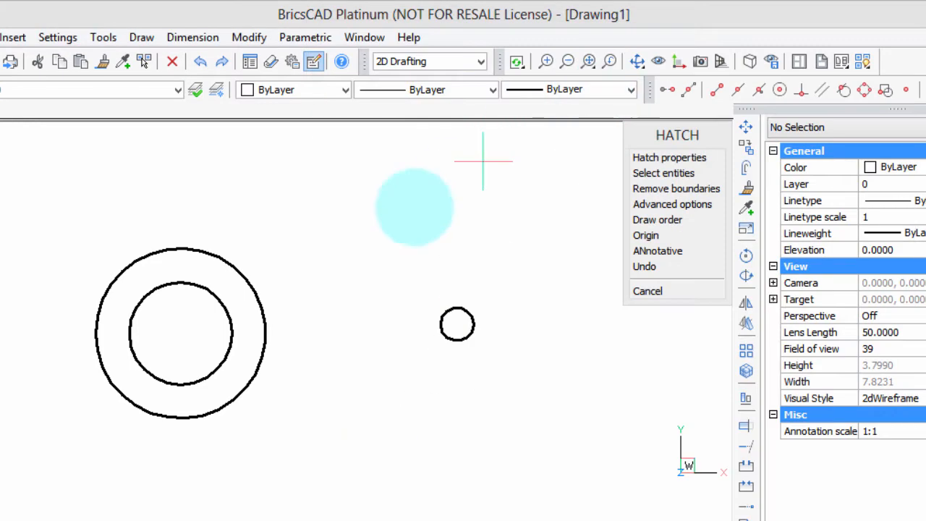
click(253, 332)
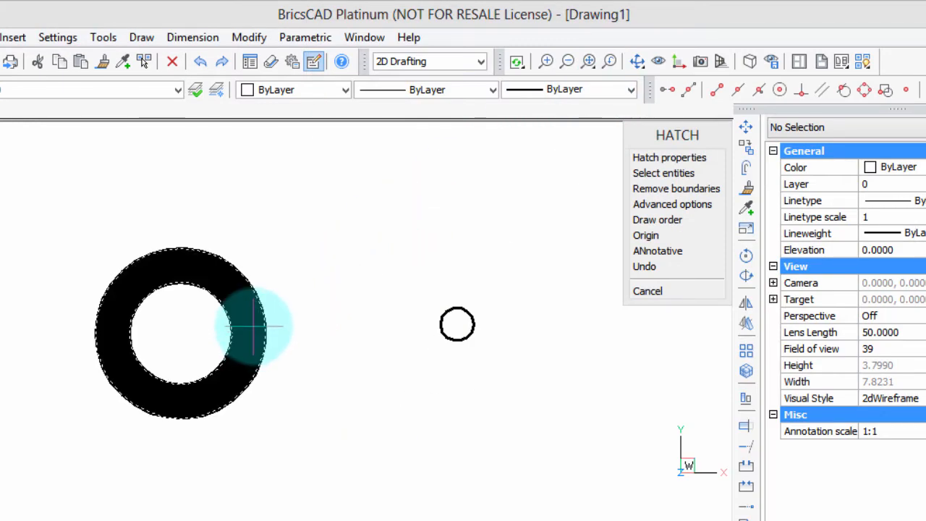
key(Return)
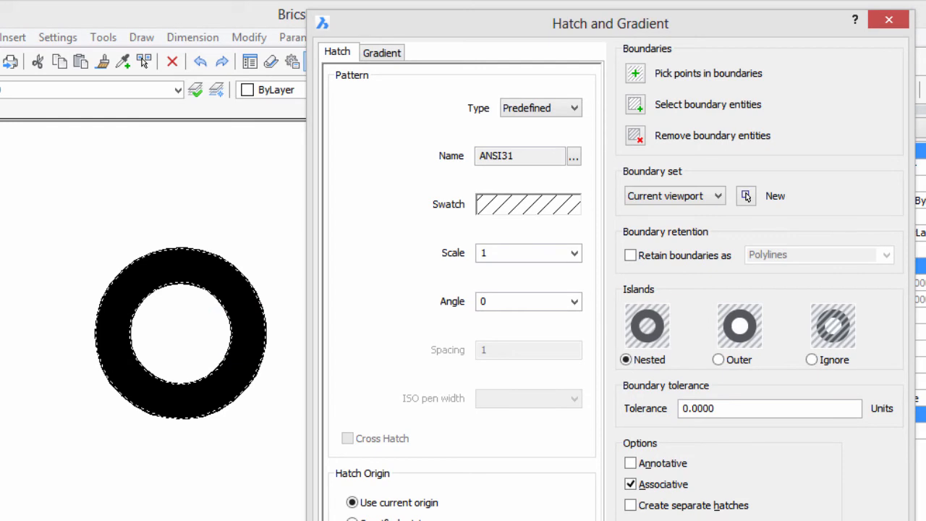
key(Return)
Check the ring hatch's area in its properties, and erase the hatch.
click(259, 344)
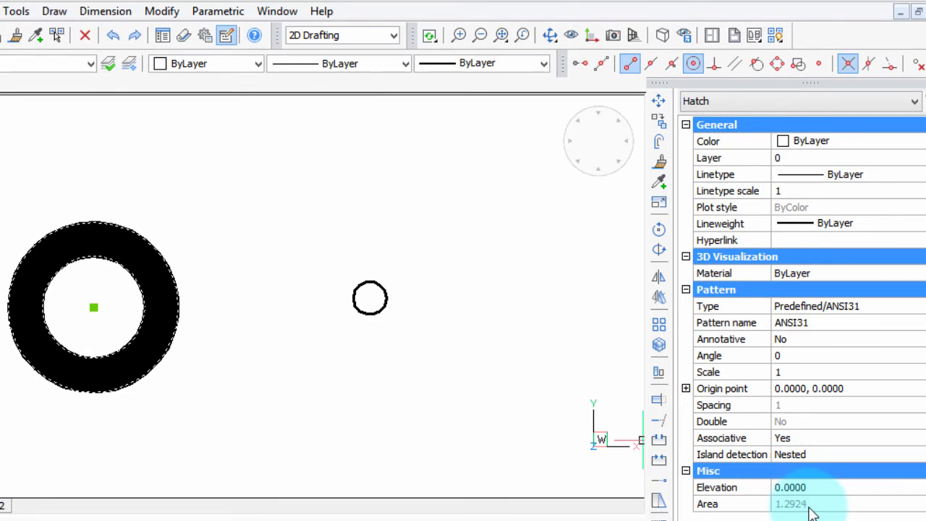
key(Escape)
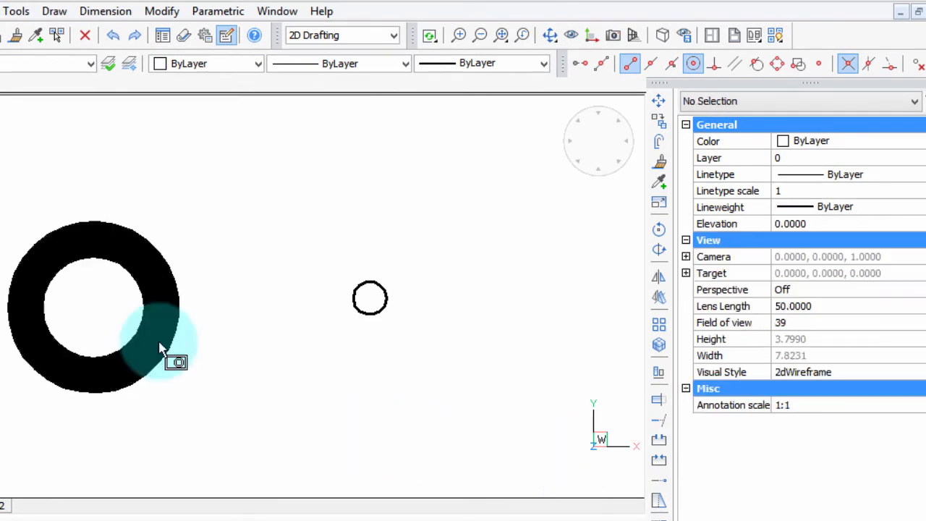
click(154, 338)
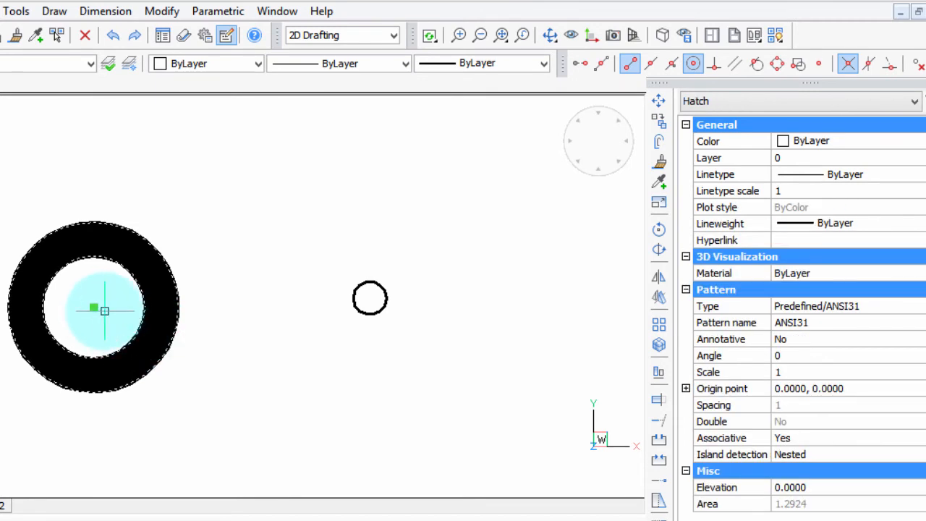
key(Delete)
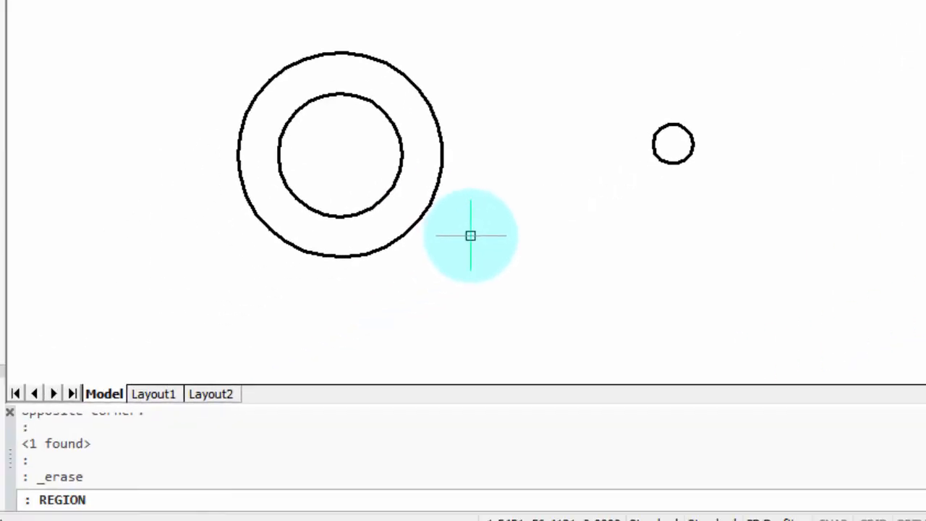
Convert the outer and inner concentric circles into regions.
key(Return)
click(426, 211)
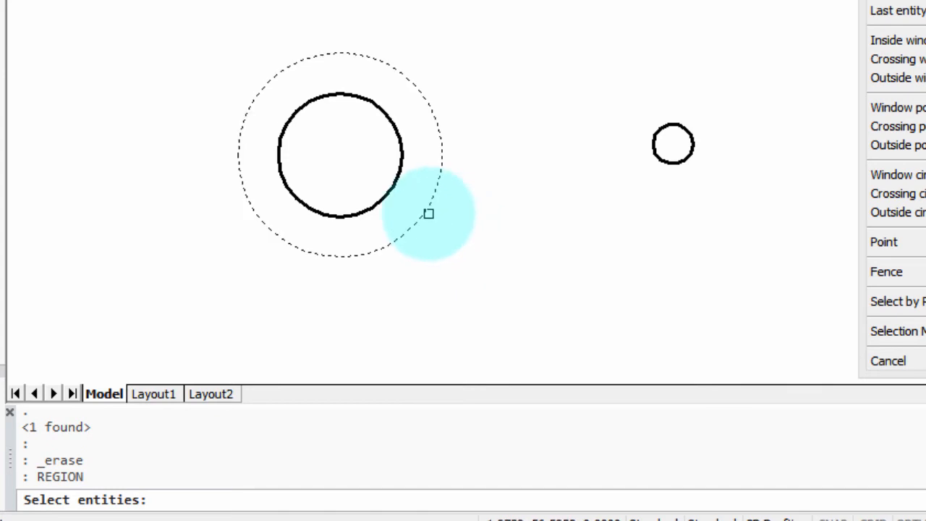
click(388, 191)
key(Return)
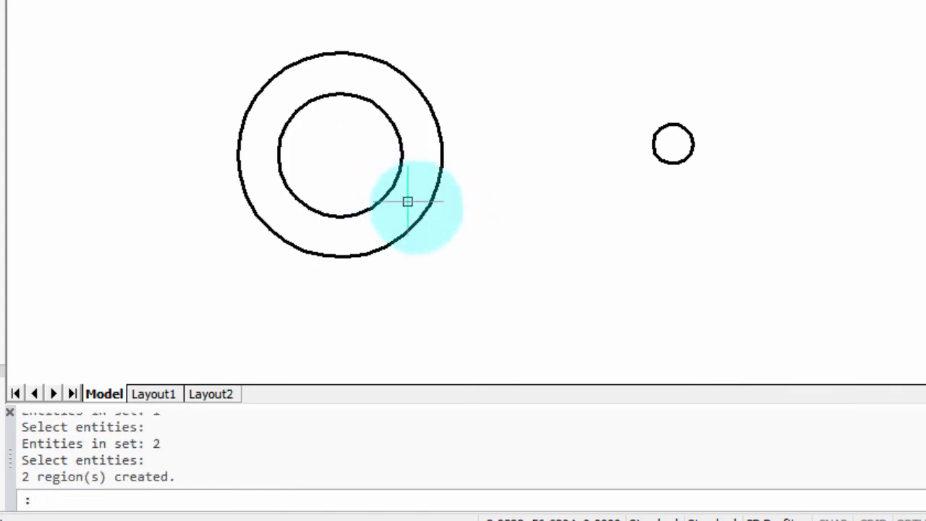
key(Escape)
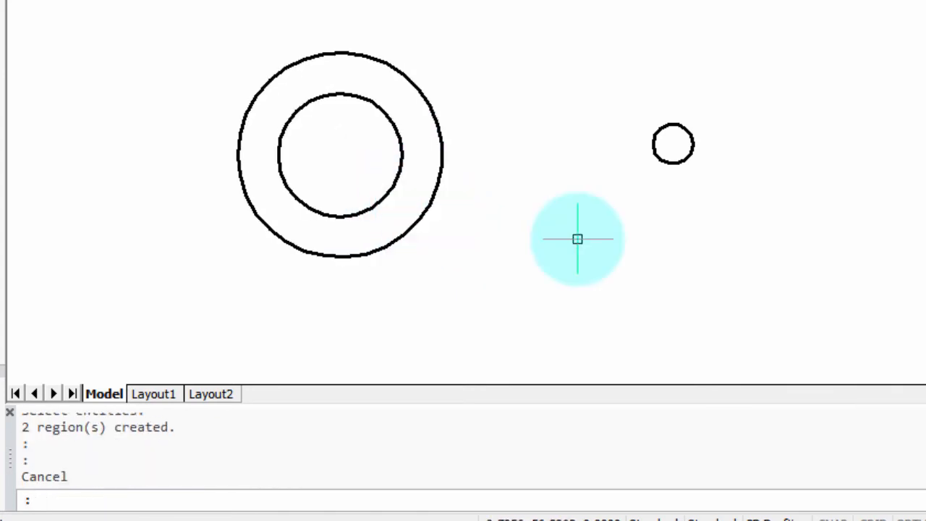
Subtract the inner circle region from the outer circle region to form a single ring region.
text(SUBTRACT)
key(Return)
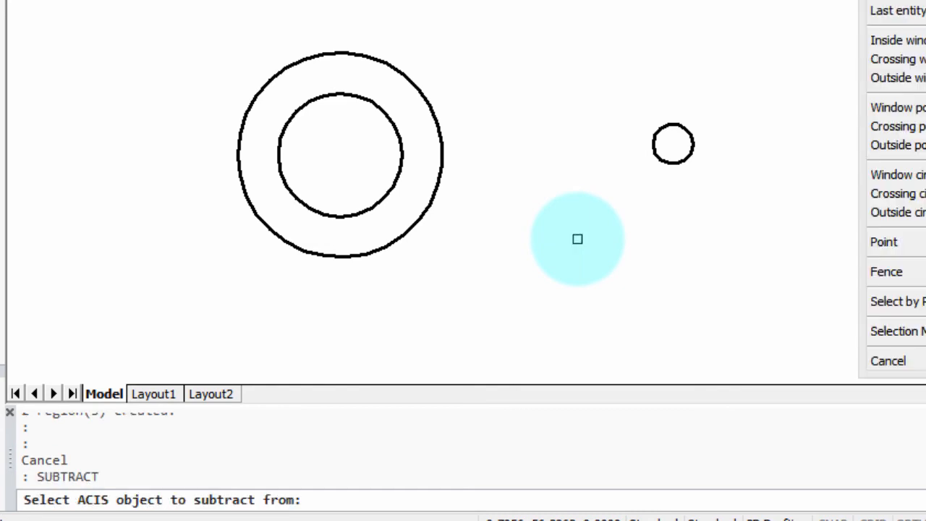
click(424, 198)
key(Return)
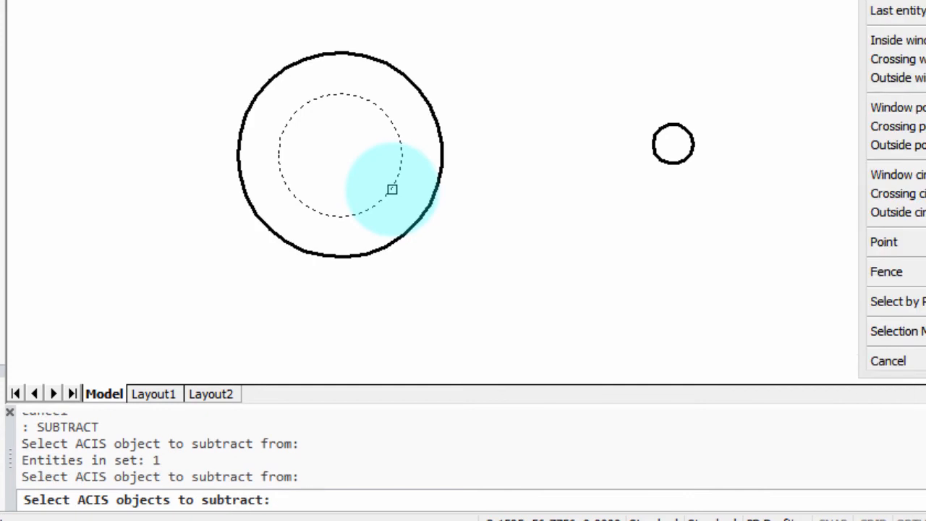
click(392, 189)
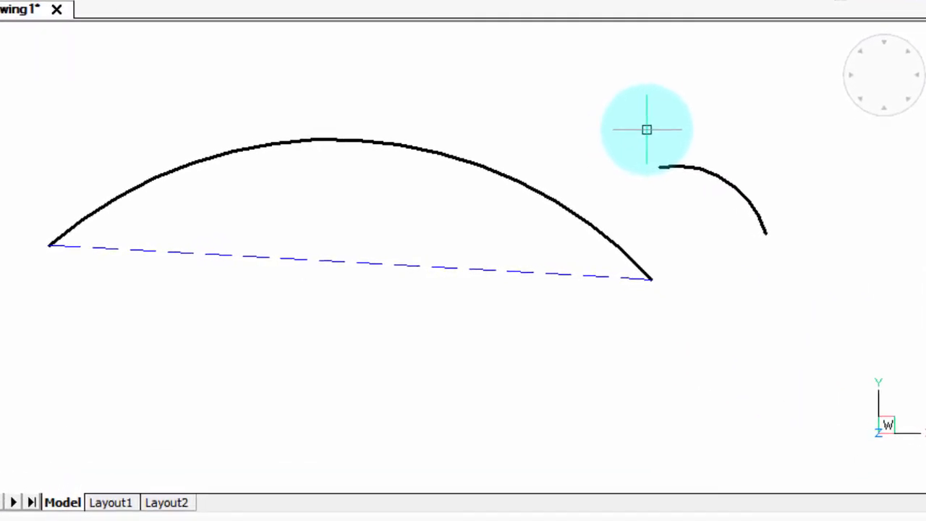
Check the arc length and area of the small arc and the large arc in their properties.
click(703, 153)
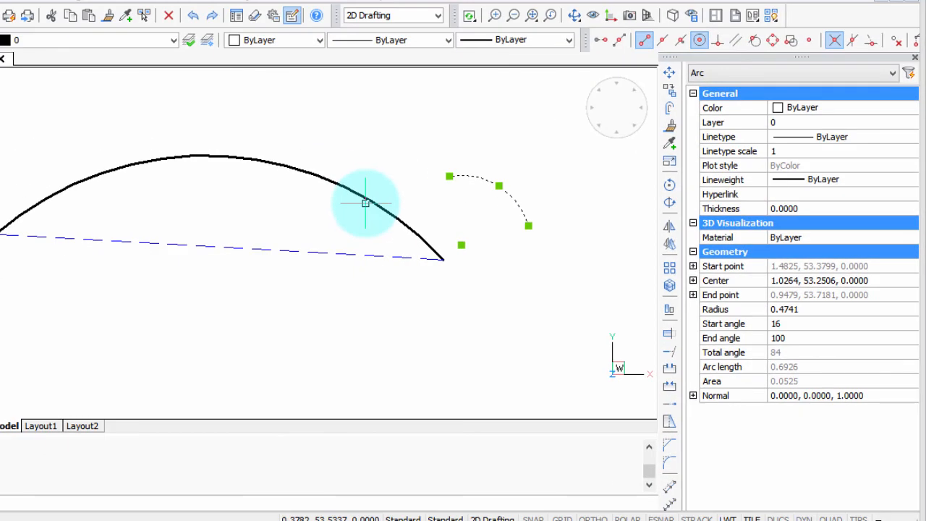
click(365, 202)
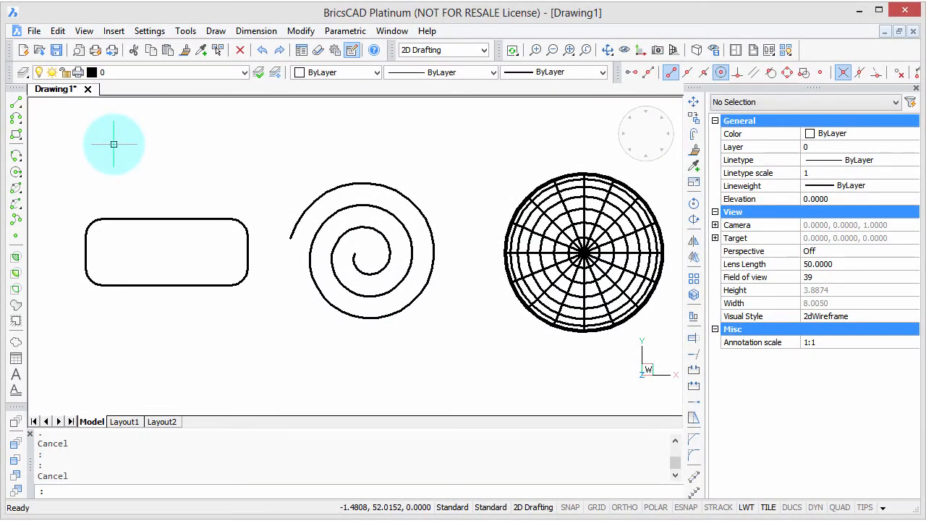
Inspect the geometry properties of the rounded rectangle polyline, the spiral helix and the round wireframe object, one at a time.
click(153, 218)
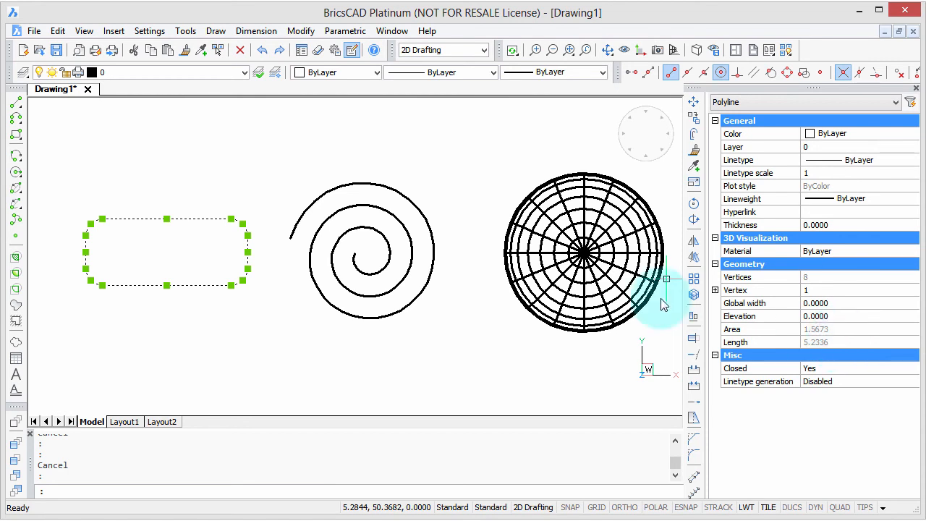
key(Escape)
click(387, 270)
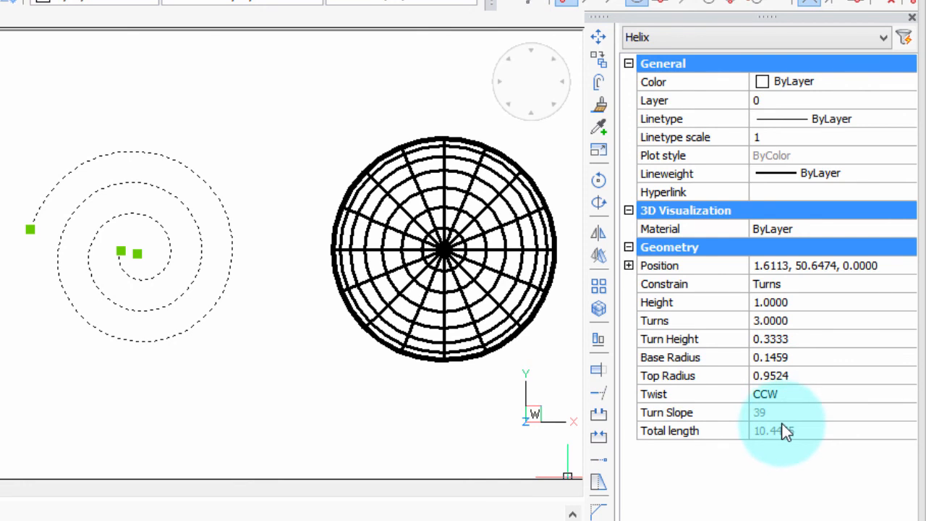
key(Escape)
click(443, 250)
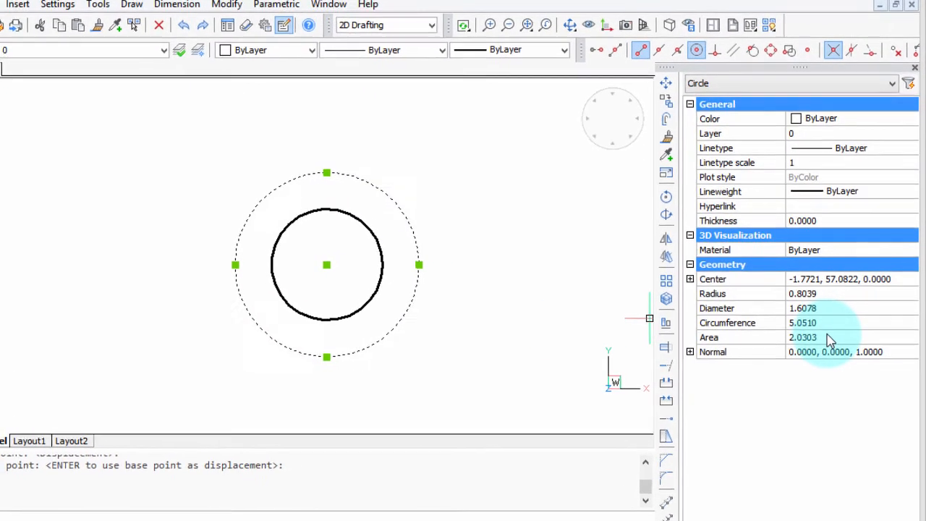
Set the area of the outer concentric circle to 5 in its properties.
click(831, 339)
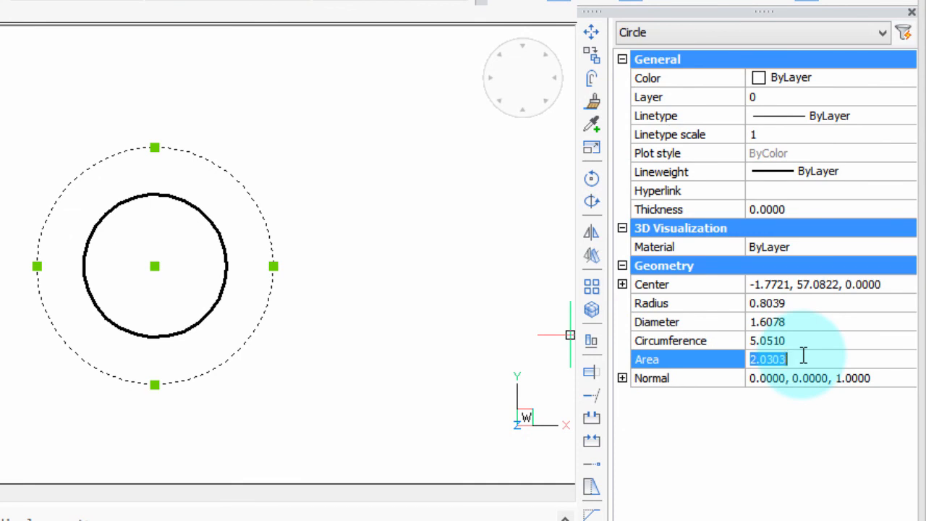
text(5)
key(Return)
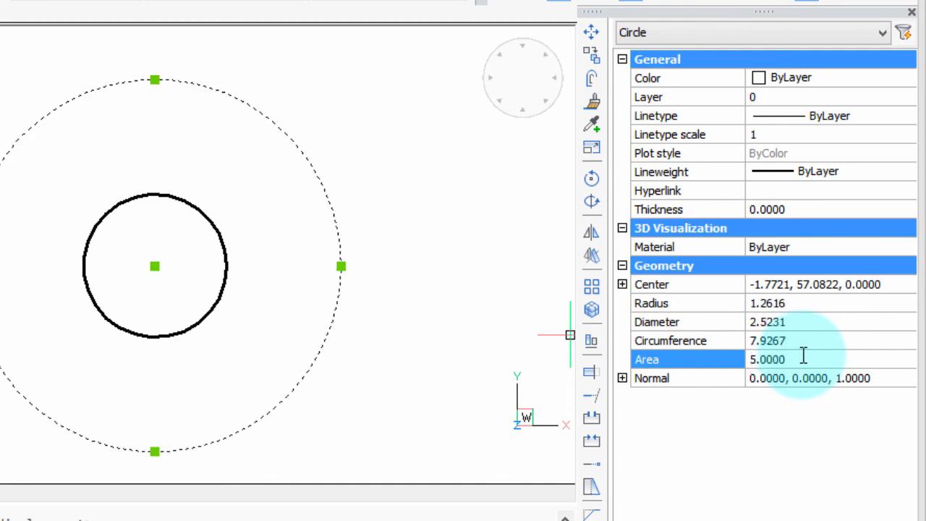